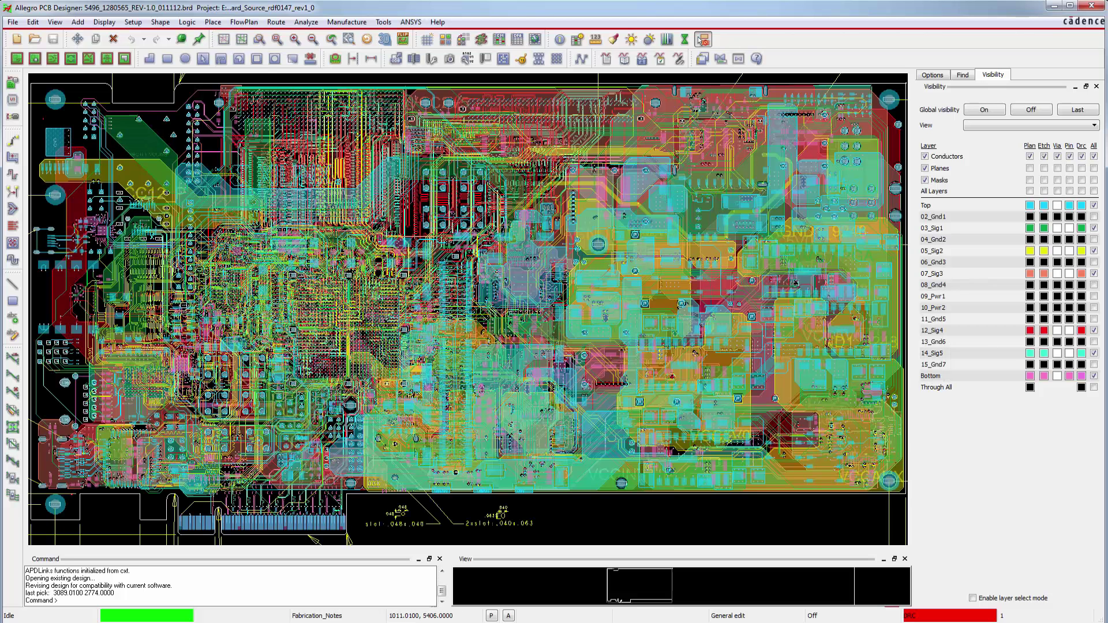
# Bring up Allegro PCB Designer's ANSYS menu and its ALinks submenu.
pyautogui.click(411, 22)
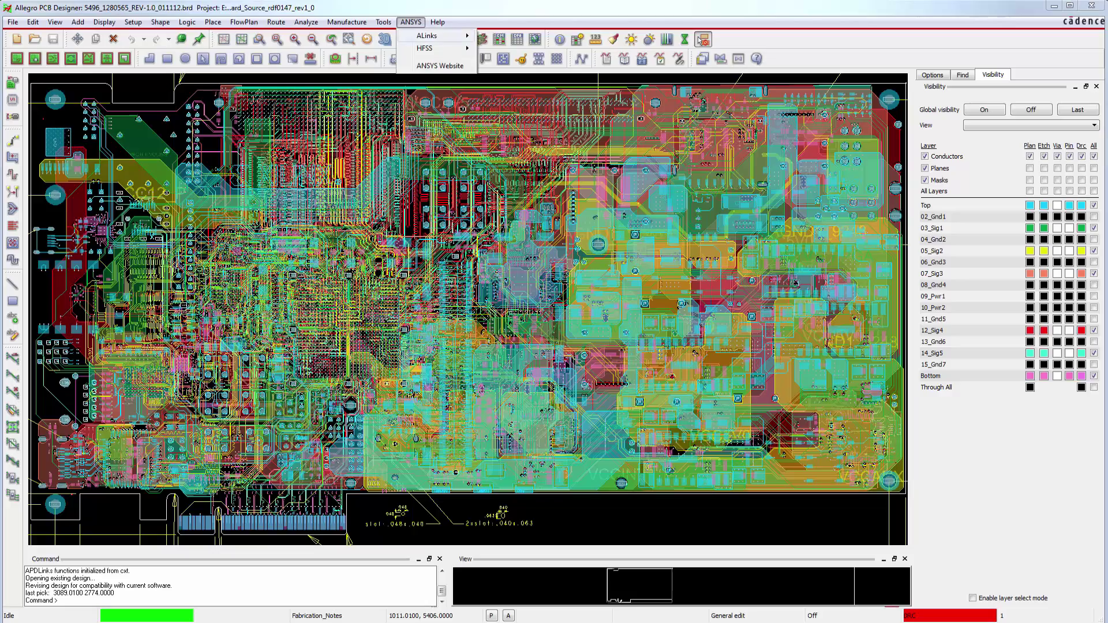
pyautogui.moveTo(427, 36)
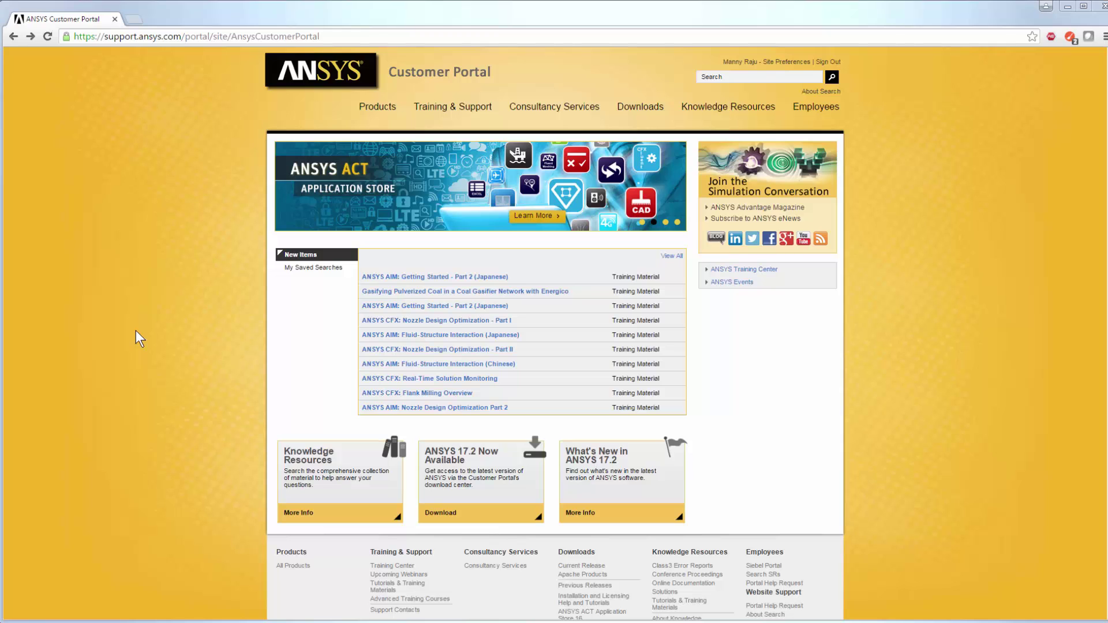
# From Current Release downloads, get the Electronics full package for Release 17.2, Windows x64.
pyautogui.moveTo(641, 107)
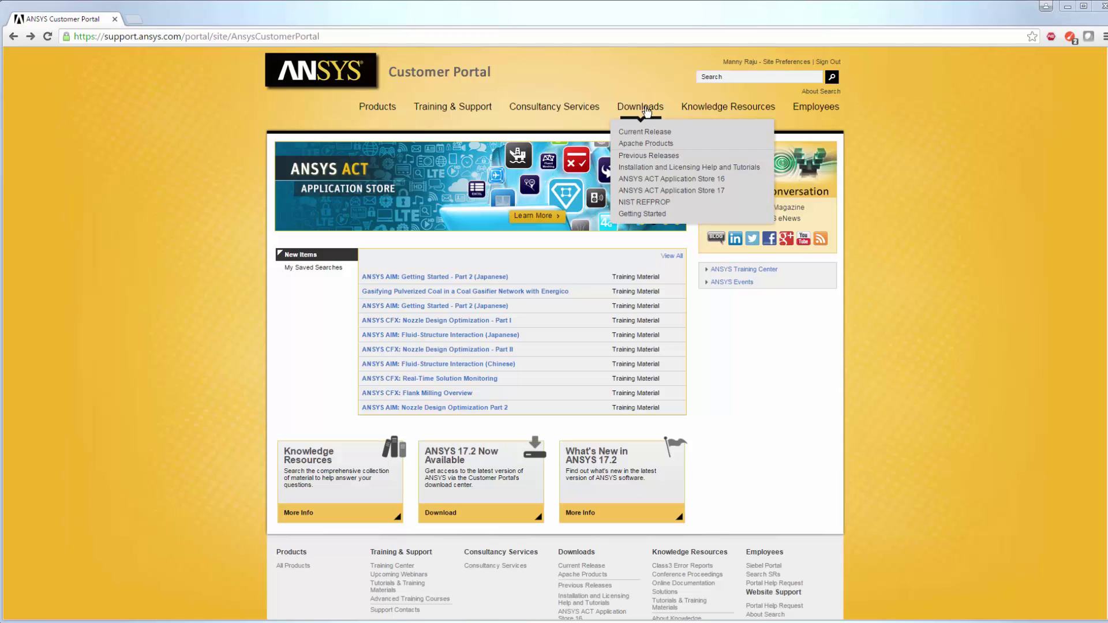
pyautogui.click(670, 132)
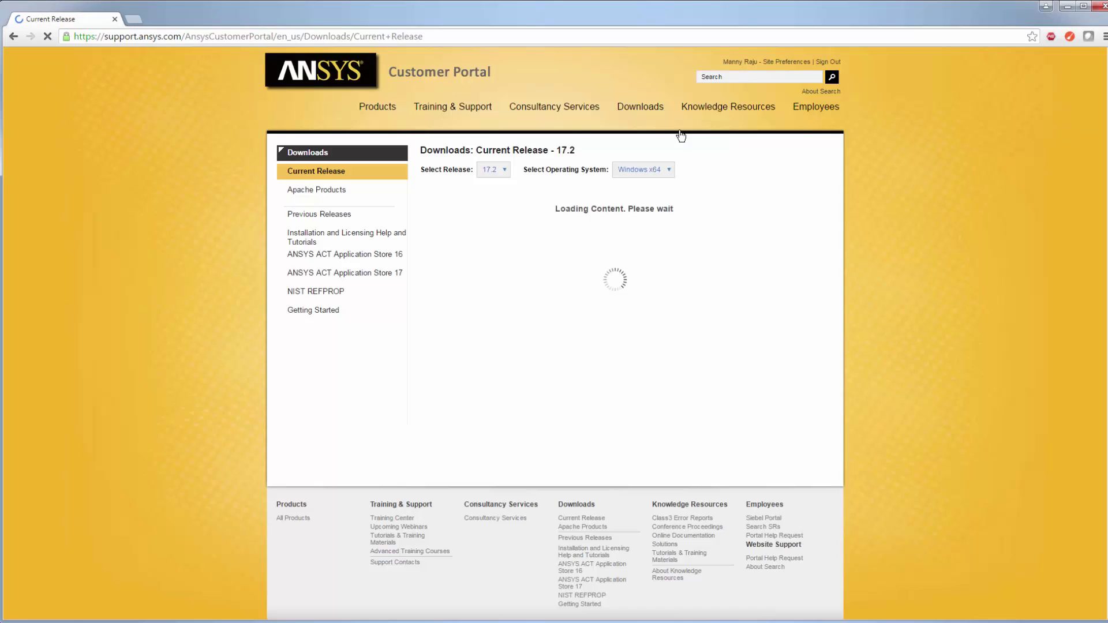
pyautogui.click(504, 170)
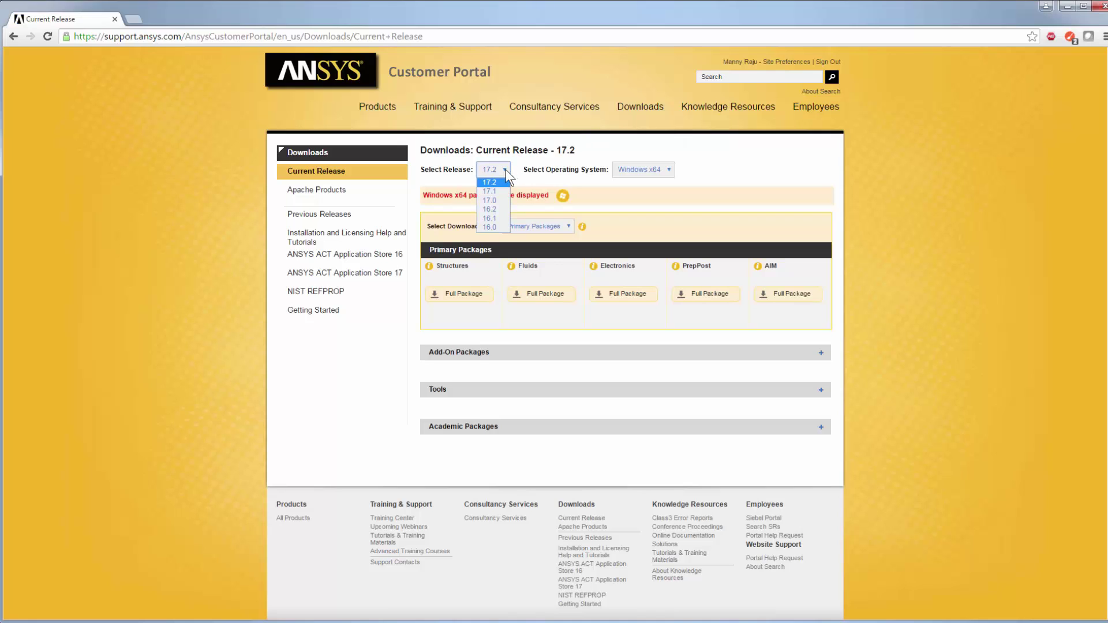
pyautogui.click(506, 168)
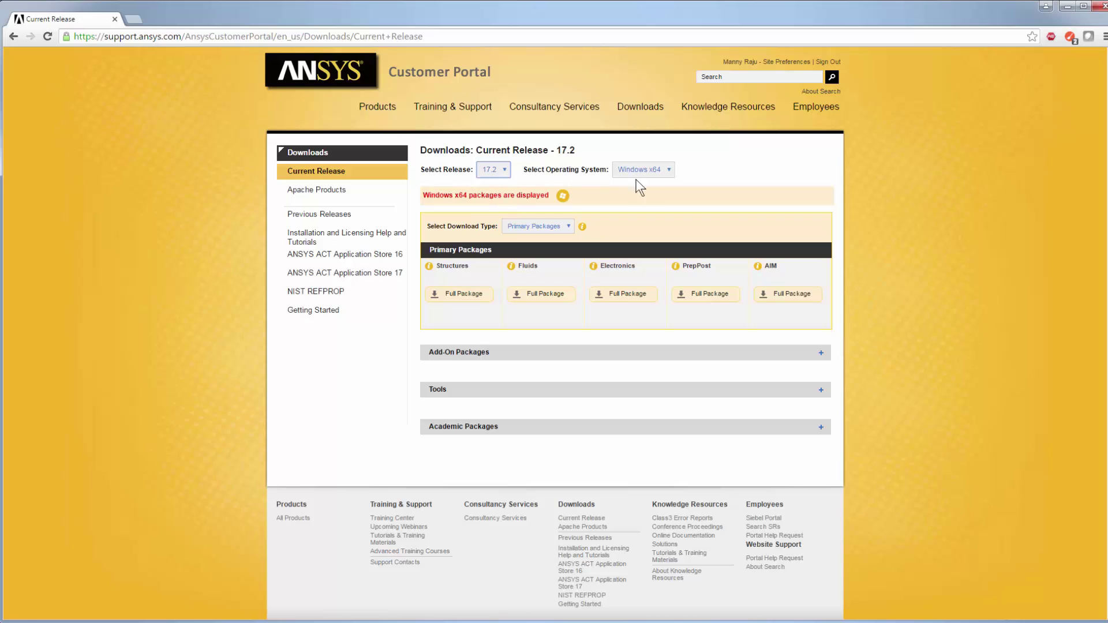
pyautogui.click(669, 169)
pyautogui.click(669, 170)
pyautogui.moveTo(620, 296)
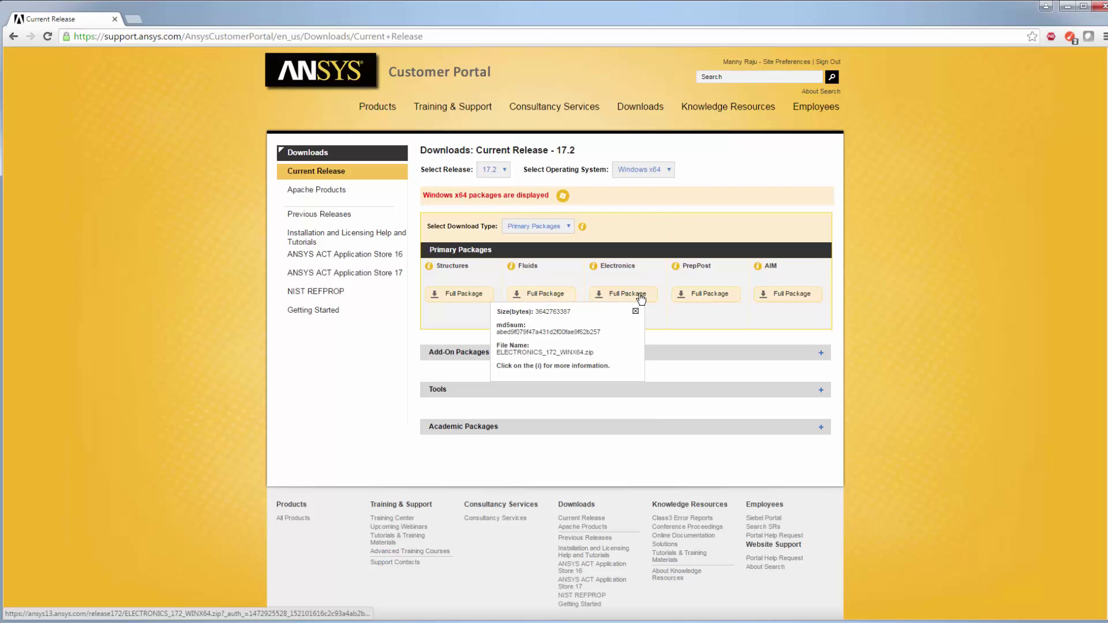
pyautogui.click(639, 296)
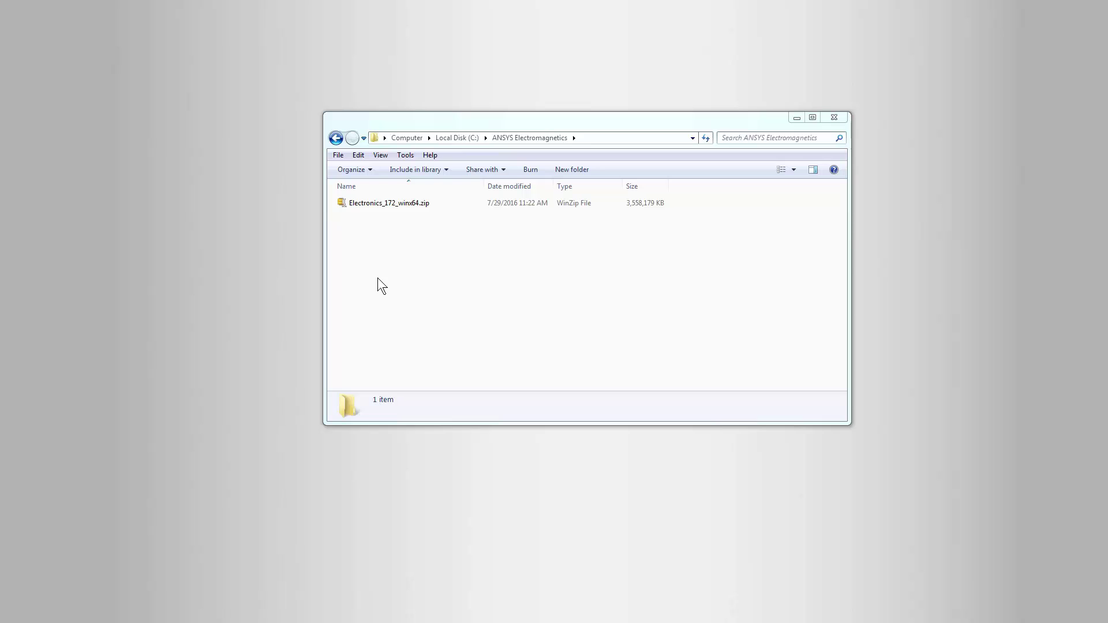
# Extract Electronics_172_winx64.zip with WinZip into its own Electronics_172_winx64 folder.
pyautogui.rightClick(408, 203)
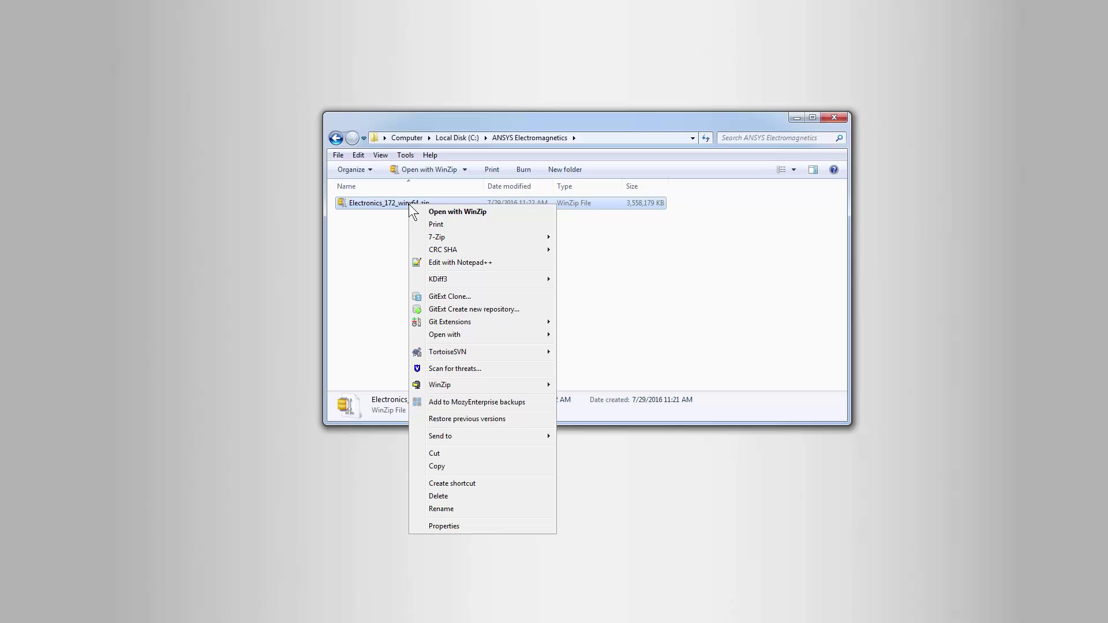
pyautogui.moveTo(514, 383)
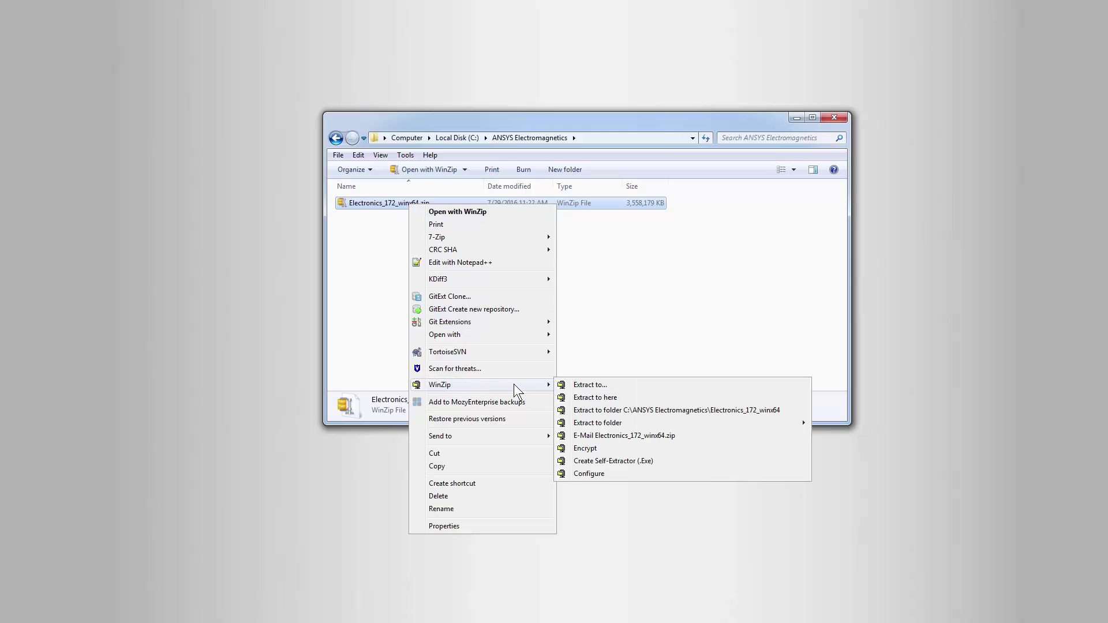
pyautogui.click(631, 409)
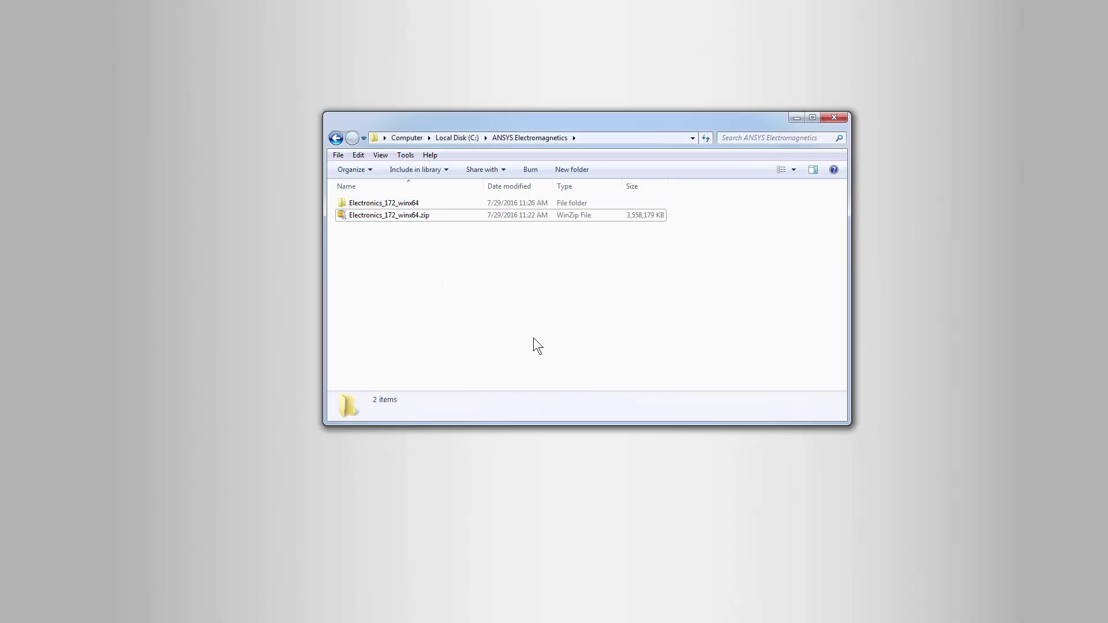
# Go into the nested Electronics_172_winx64 folders and select autorun.exe.
pyautogui.doubleClick(487, 203)
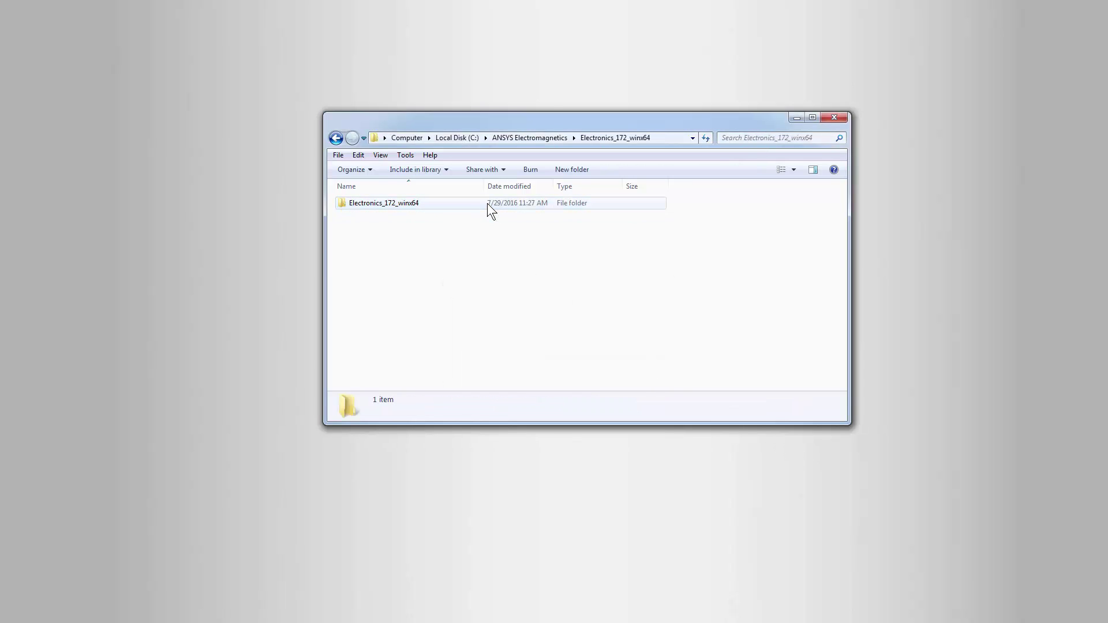
pyautogui.doubleClick(487, 203)
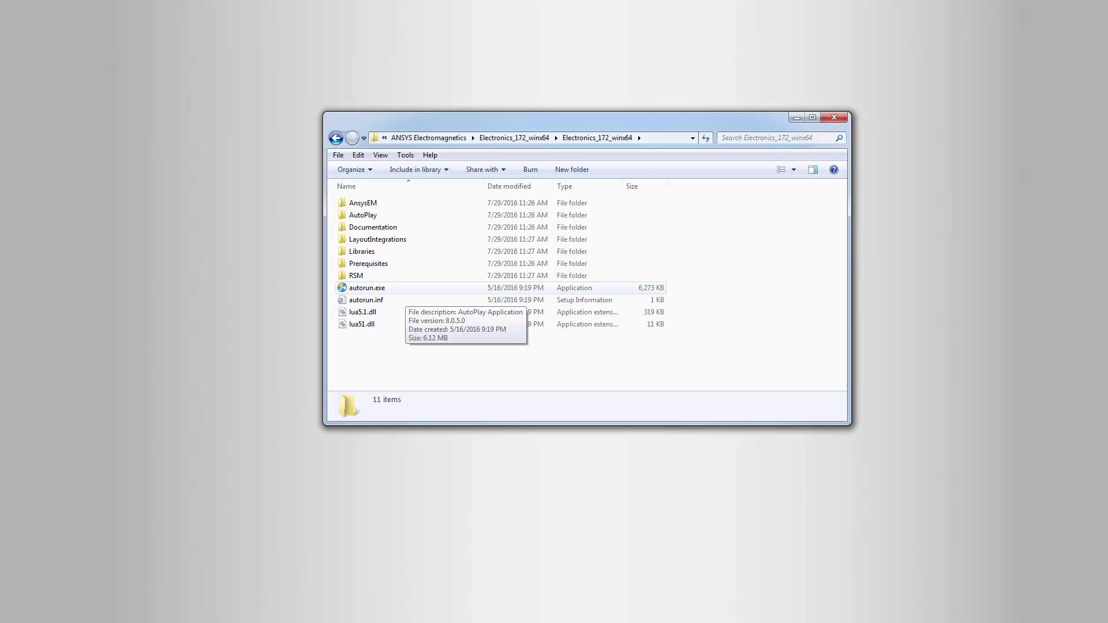
pyautogui.click(398, 287)
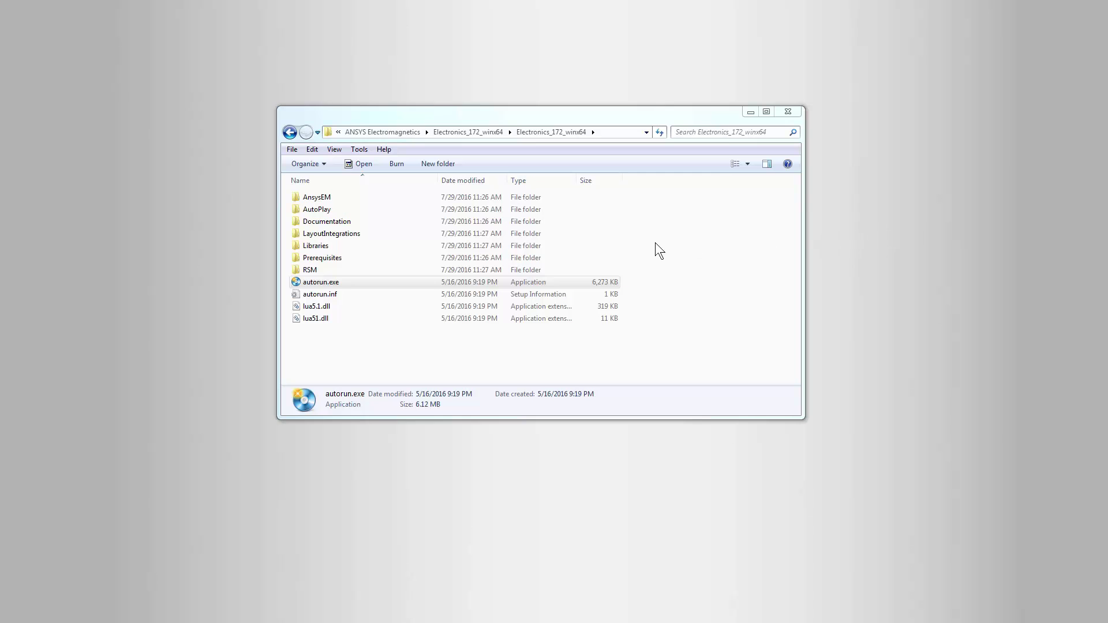
pyautogui.click(376, 285)
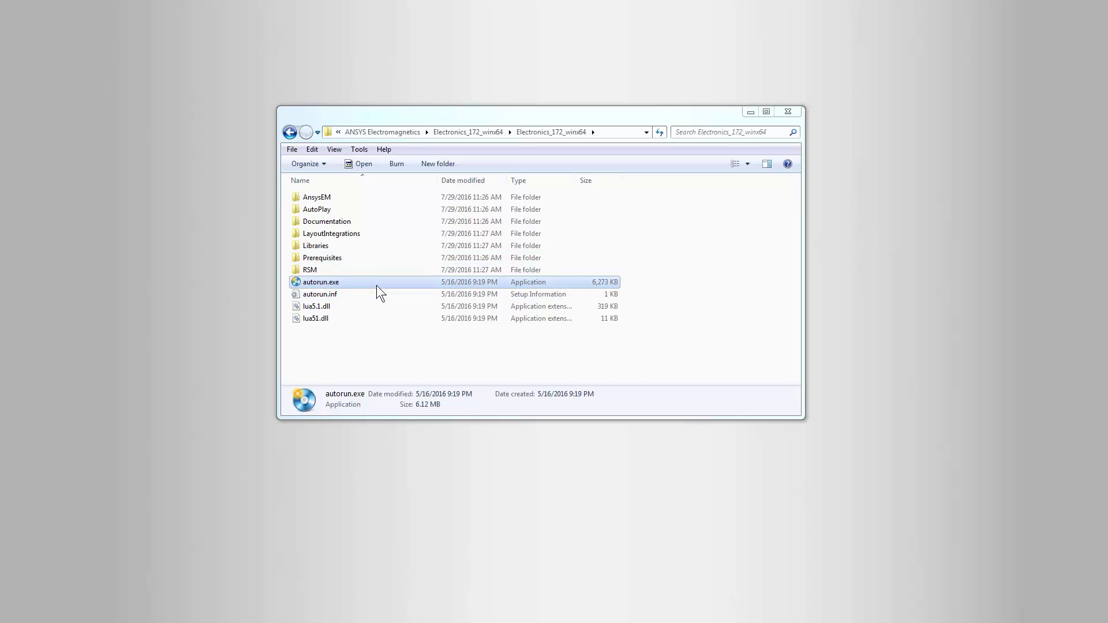
# Run autorun.exe, minimize Explorer, and choose Install Electromagnetics Suite in the installation shell.
pyautogui.doubleClick(376, 285)
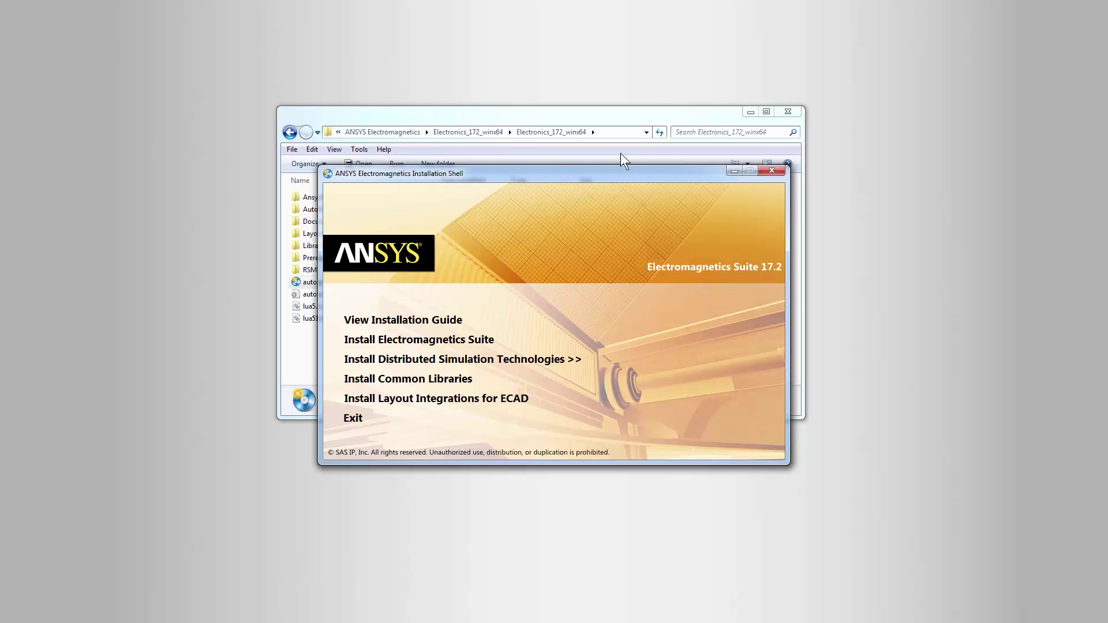
pyautogui.click(744, 111)
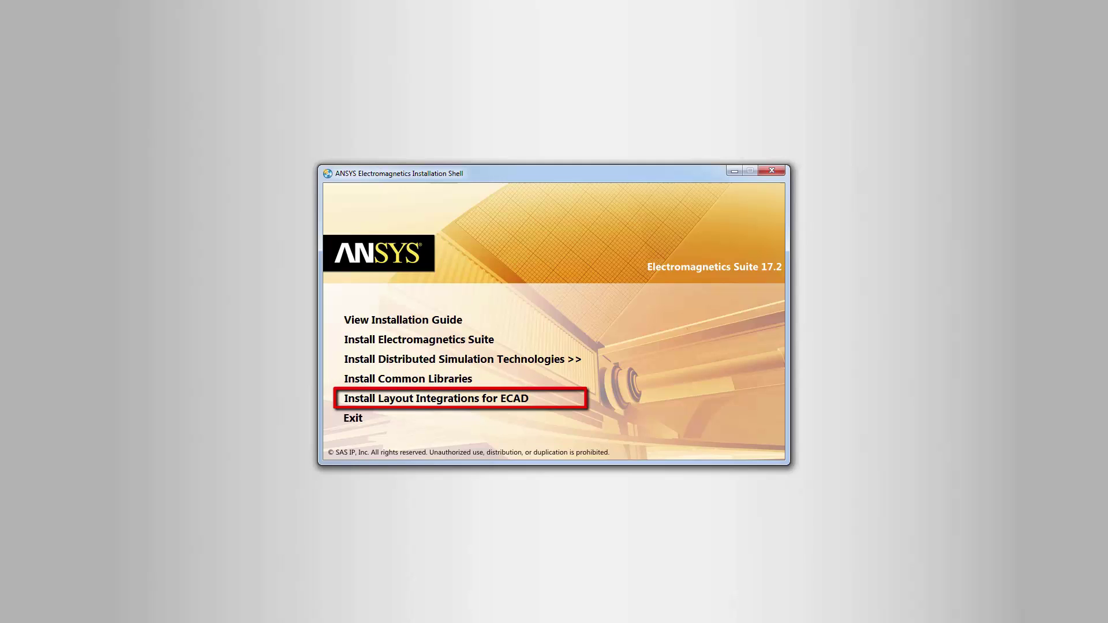
pyautogui.click(488, 345)
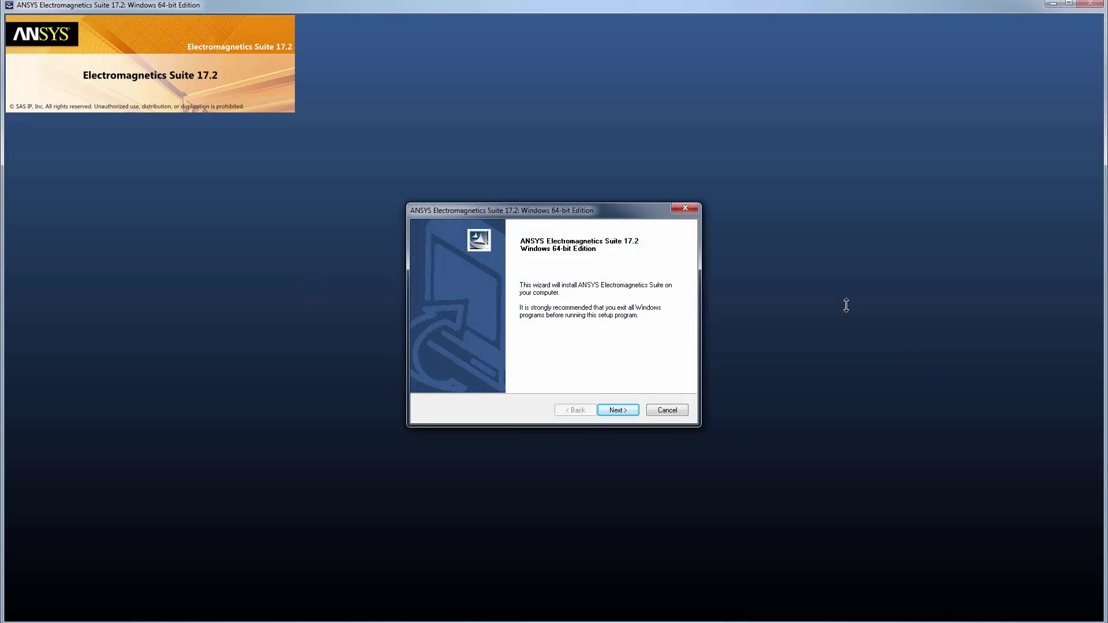
# Pass the welcome page, scroll through the license text, and accept the agreement.
pyautogui.click(615, 410)
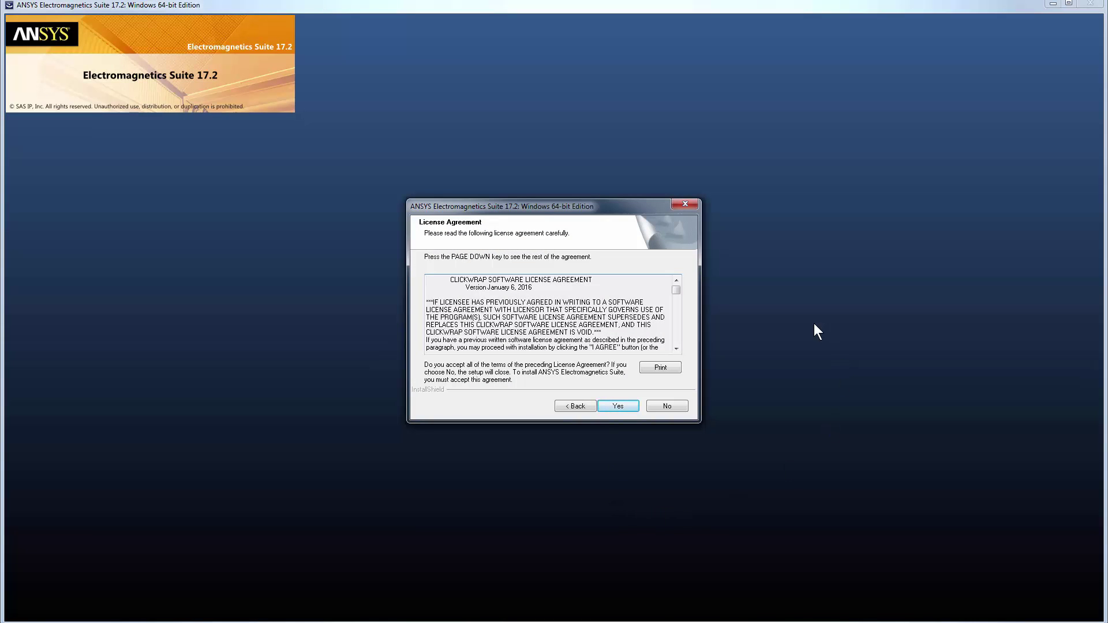
pyautogui.moveTo(674, 292); pyautogui.dragTo(676, 343)
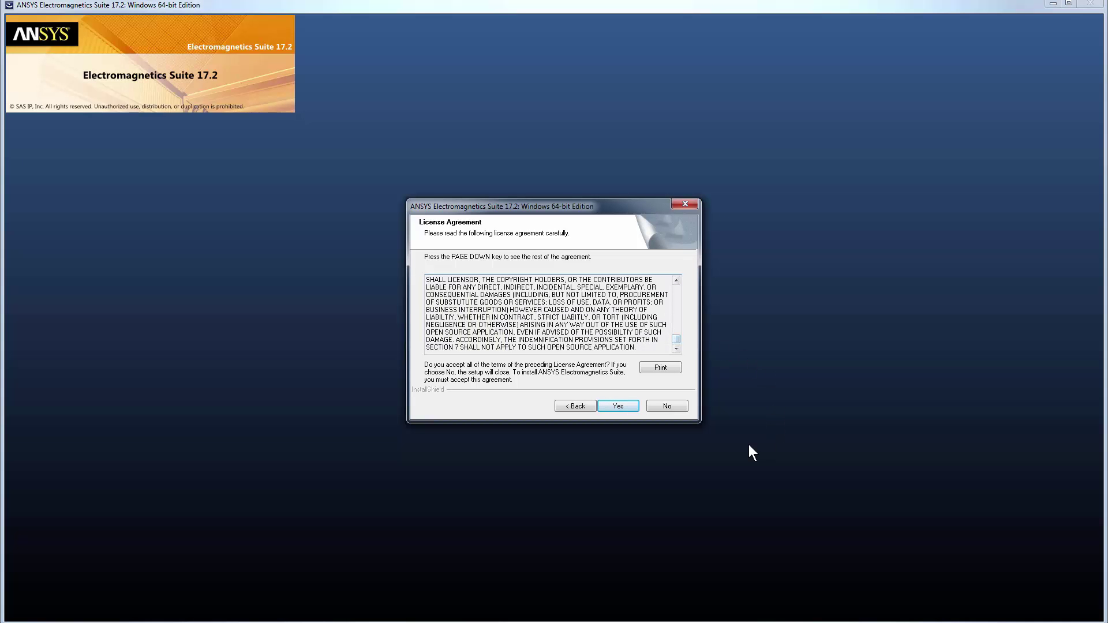
pyautogui.click(618, 406)
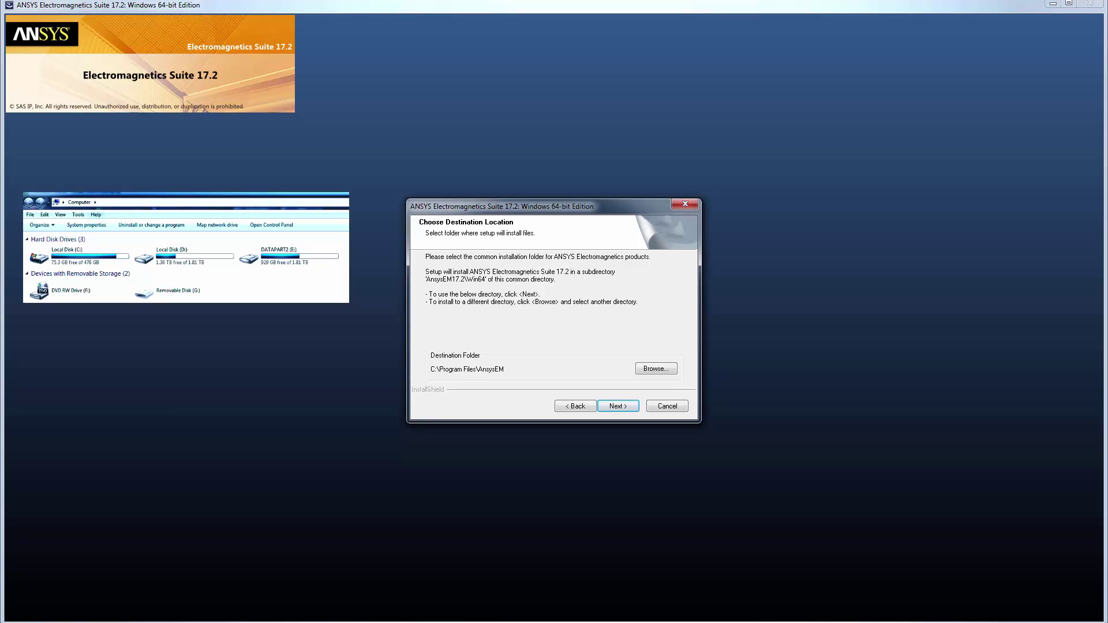
# Accept the default destination folder, default temp directory, and 'This local installation' library option.
pyautogui.click(617, 407)
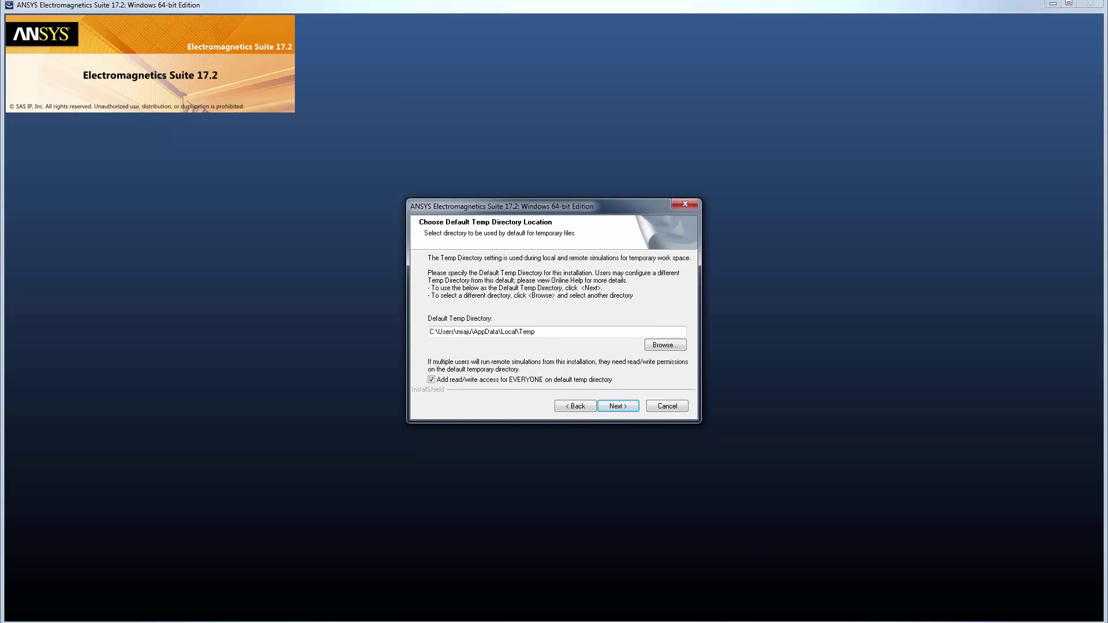
pyautogui.click(617, 405)
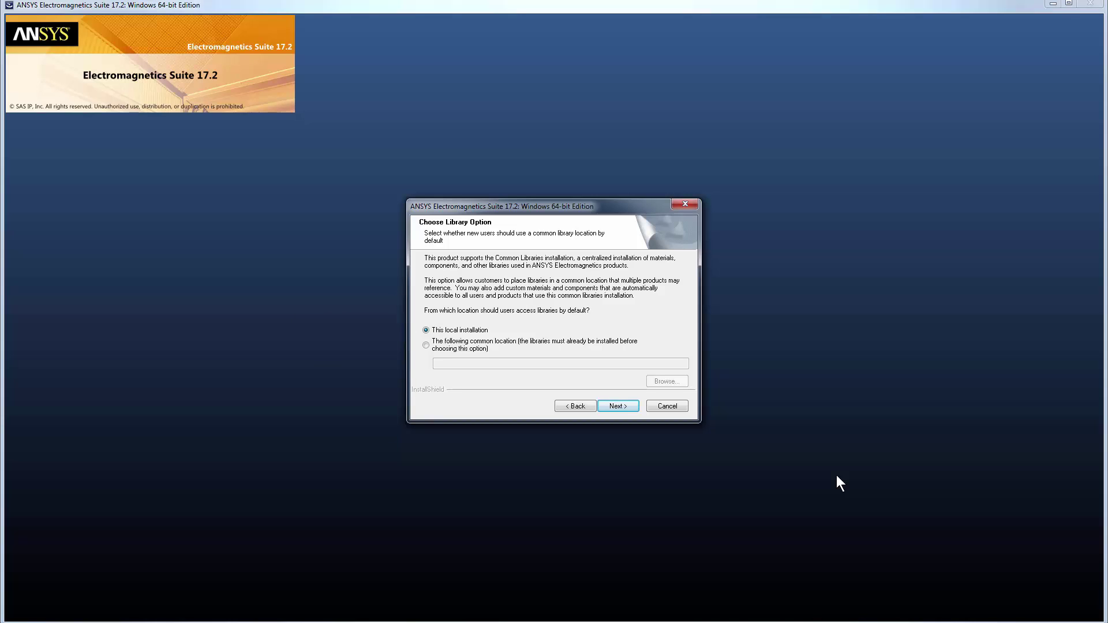
pyautogui.click(622, 406)
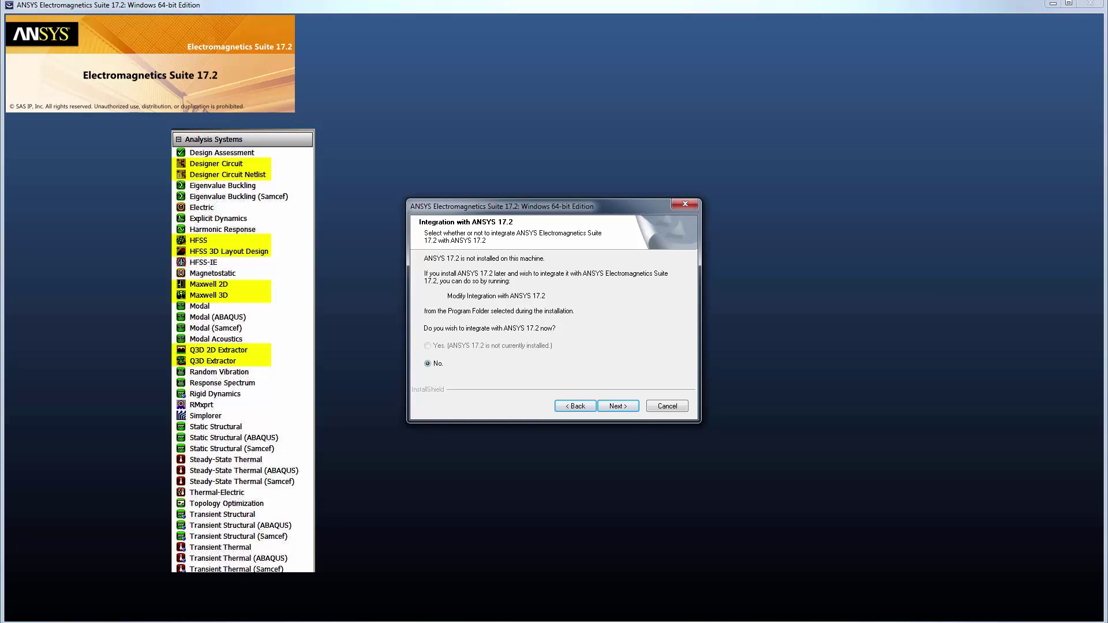
# Leave integration with ANSYS 17.2 set to No and continue.
pyautogui.click(605, 407)
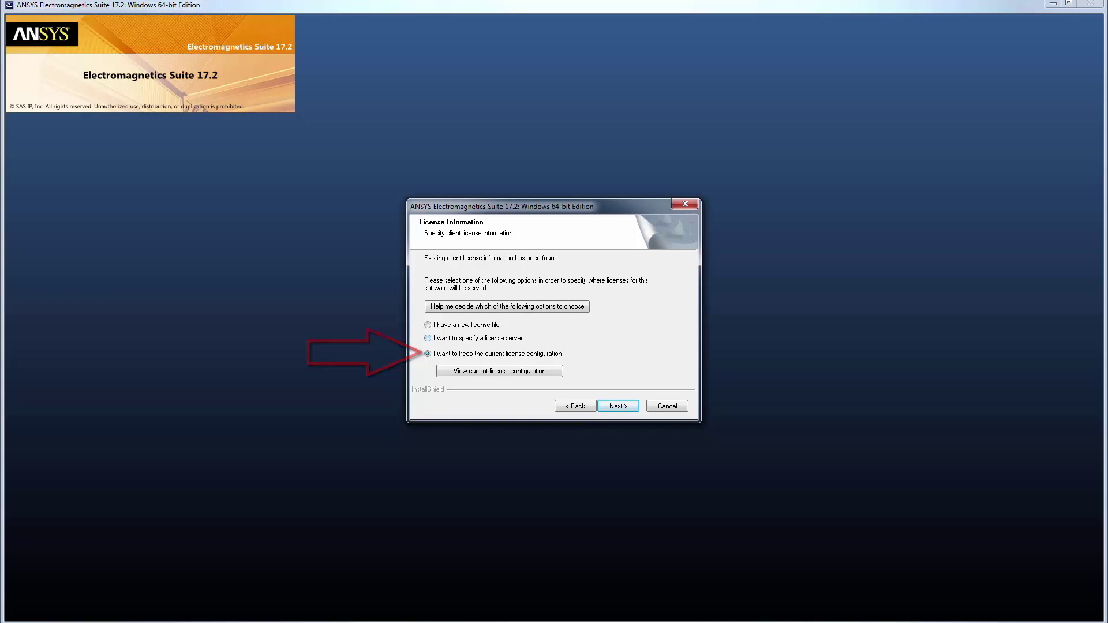
# Specify license server LicenseServerName on port 1055 and keep the default program folder.
pyautogui.click(428, 338)
pyautogui.click(607, 406)
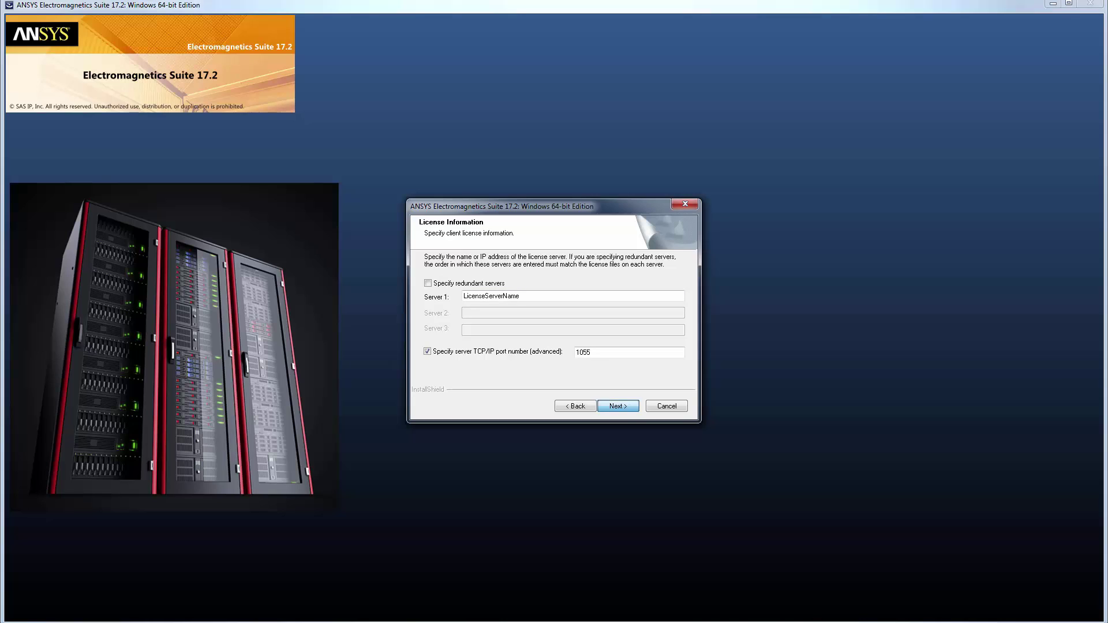
pyautogui.press('Return')
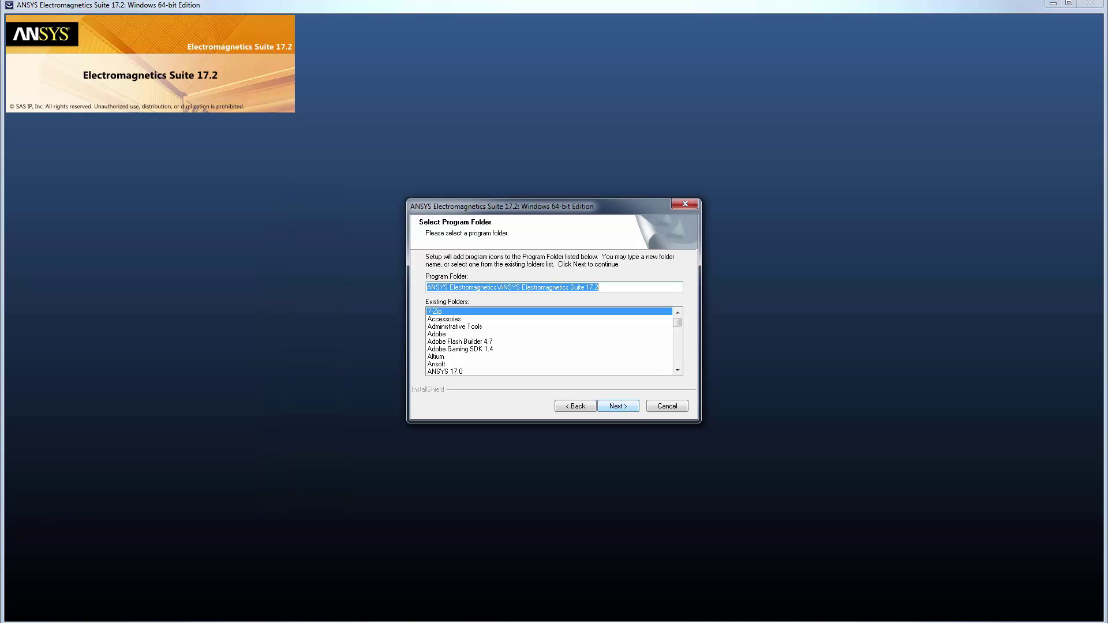
pyautogui.click(598, 287)
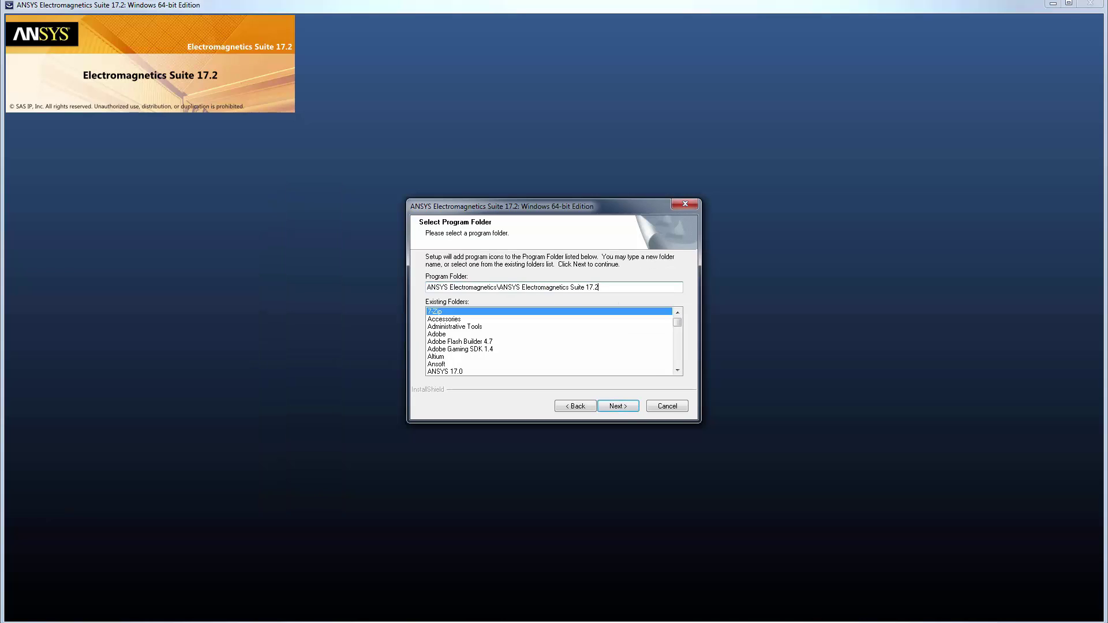
pyautogui.click(613, 407)
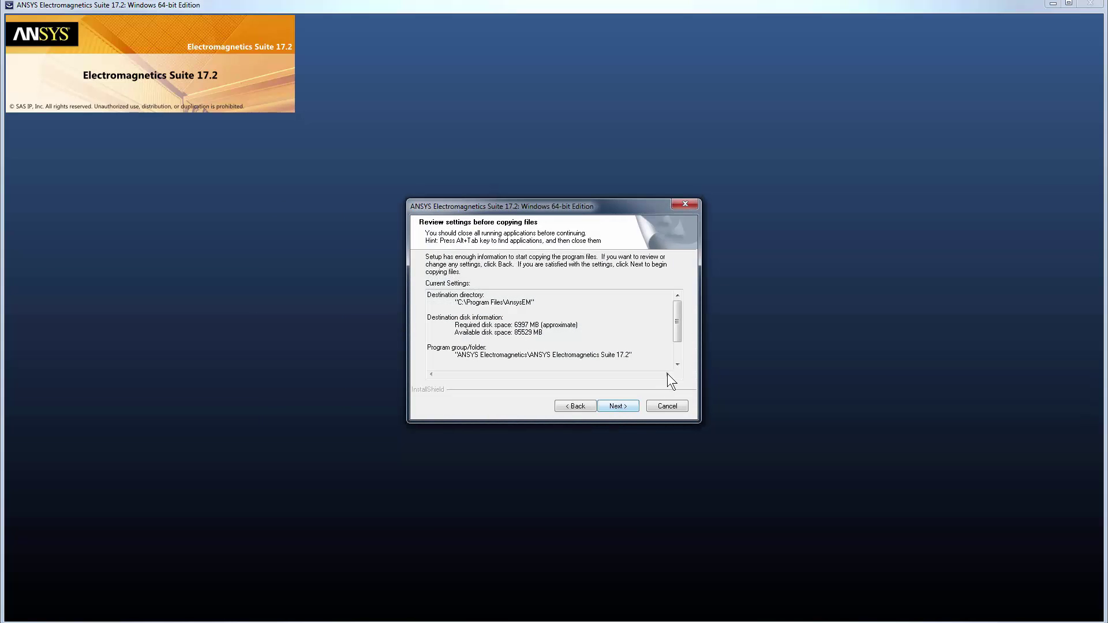
# Review the settings (C:\Program Files\AnsysEM, 6997 MB) and begin copying files until completion.
pyautogui.click(677, 364)
pyautogui.scroll(1, 677, 329)
pyautogui.click(626, 407)
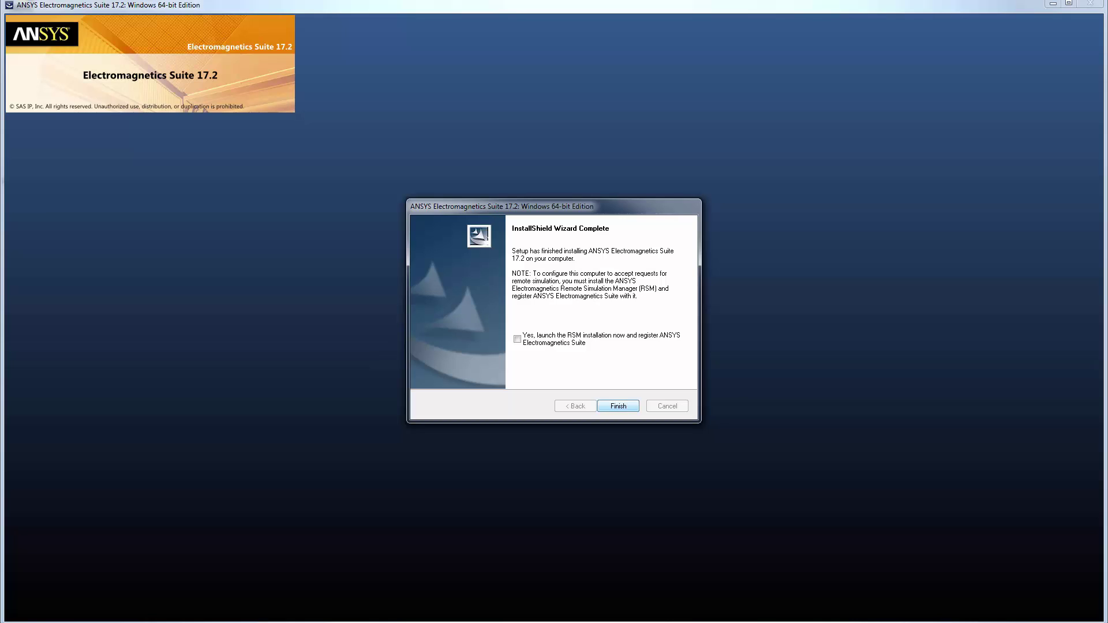
# Finish the wizard, then inspect the new Electronics Desktop and SIwave desktop shortcuts.
pyautogui.click(621, 406)
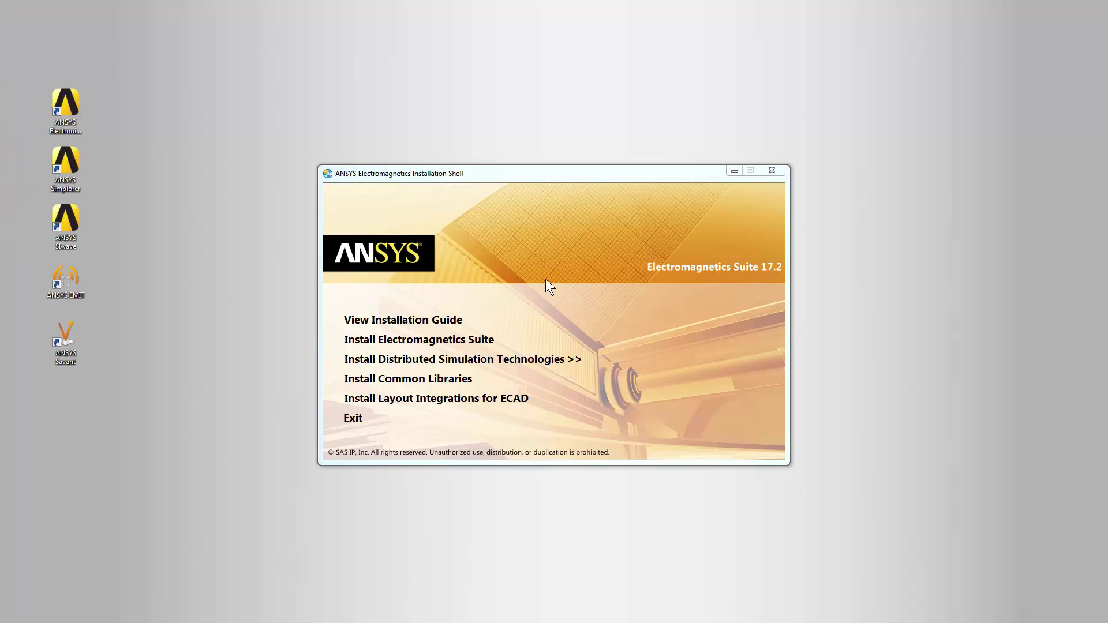
pyautogui.click(60, 124)
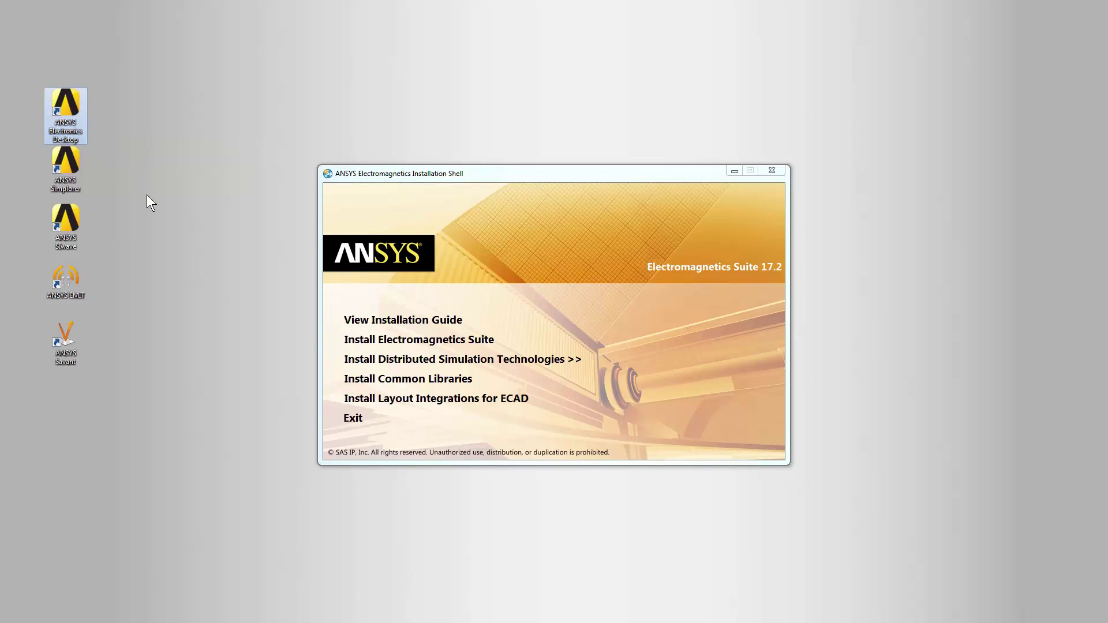
pyautogui.click(69, 239)
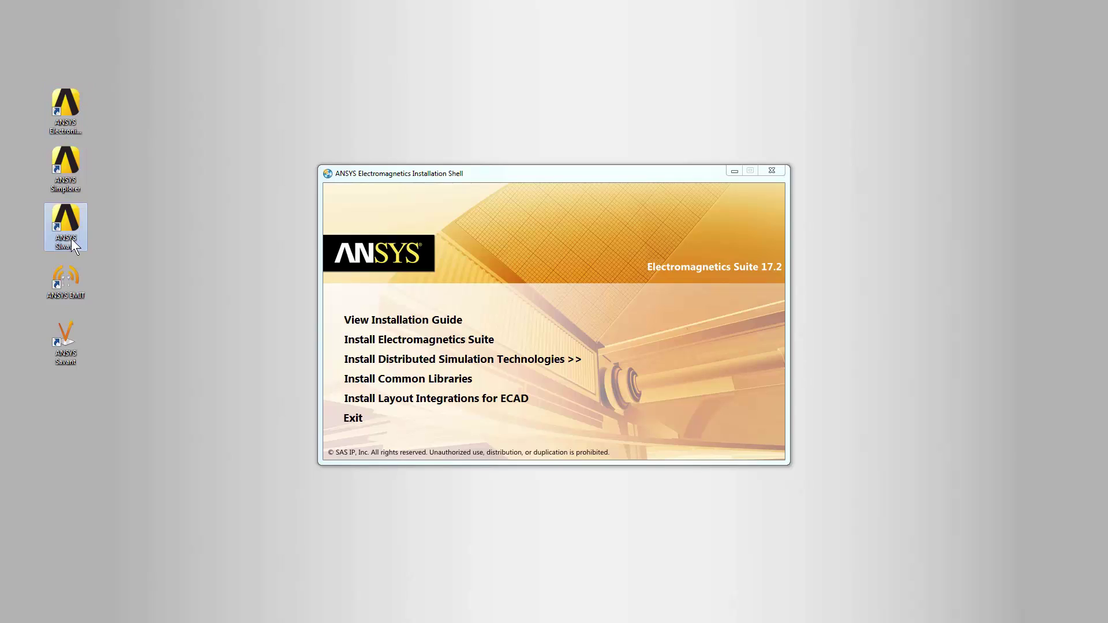
pyautogui.click(145, 249)
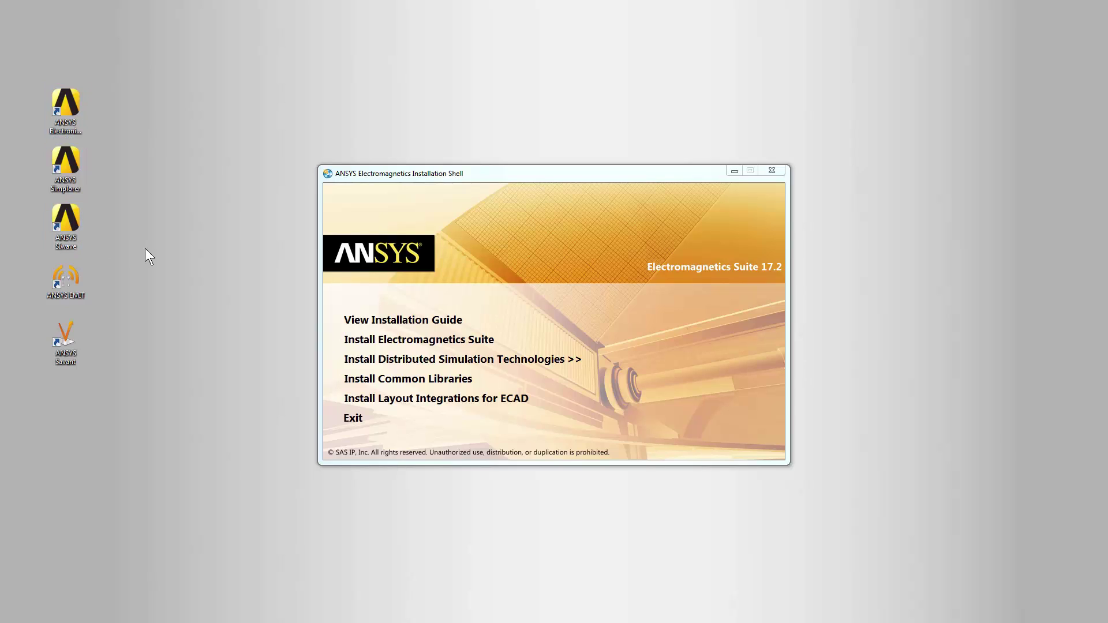